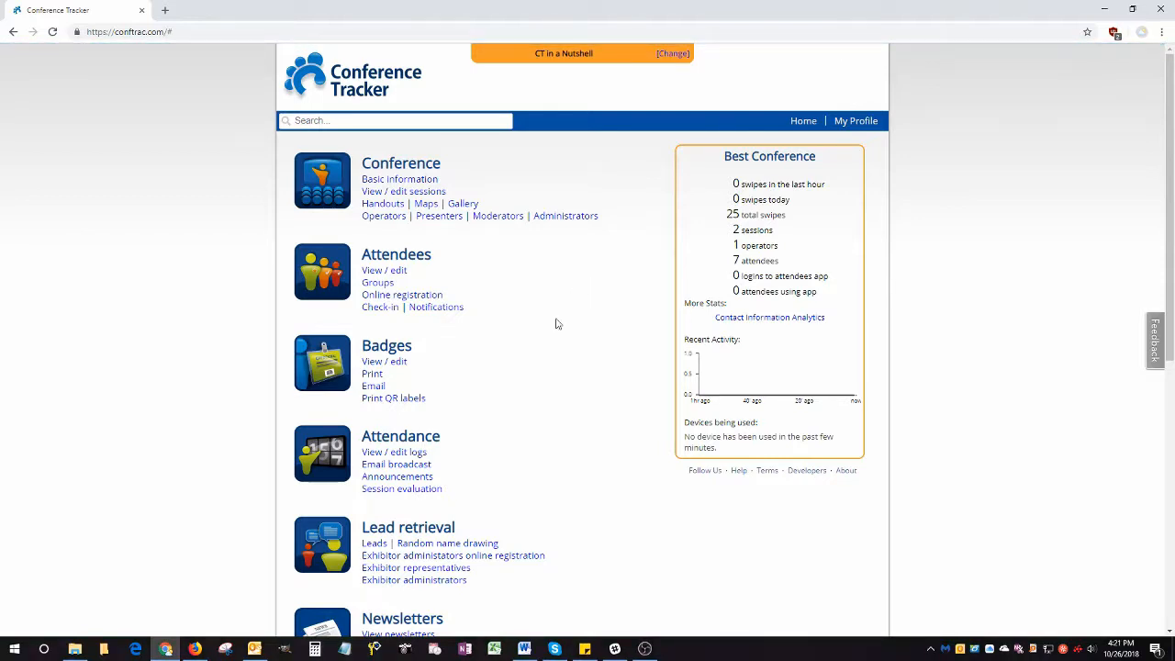
View the attendance logs, filter them to Not Signed-In, and open the listed Dinosaur Wrangling log.
click(418, 453)
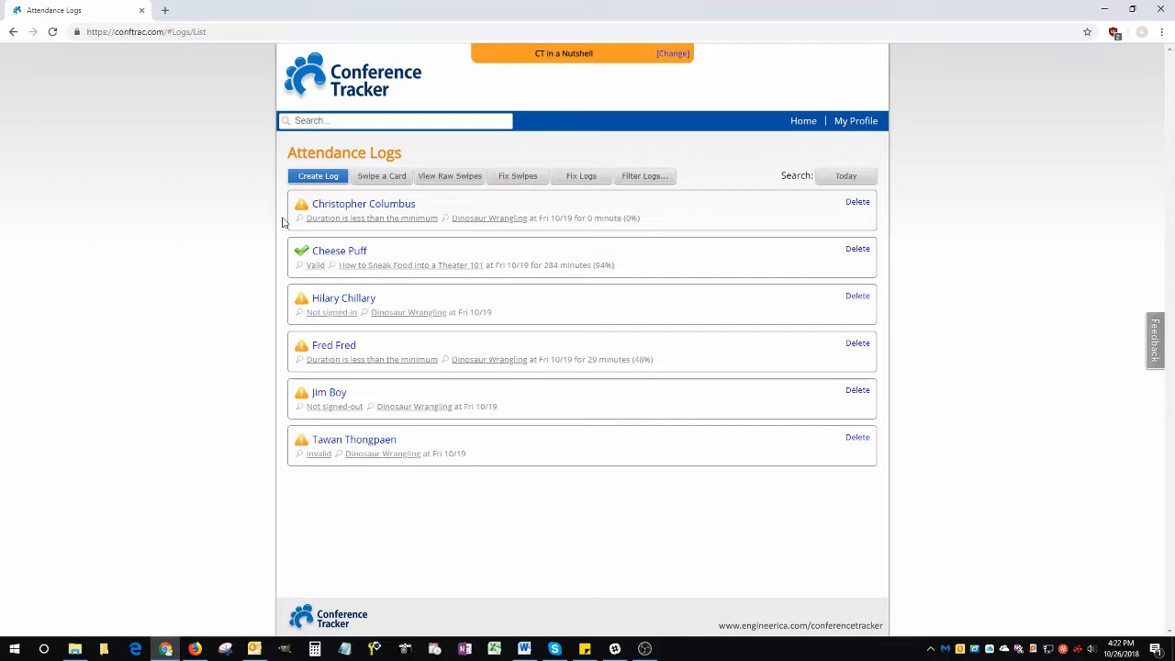
click(640, 180)
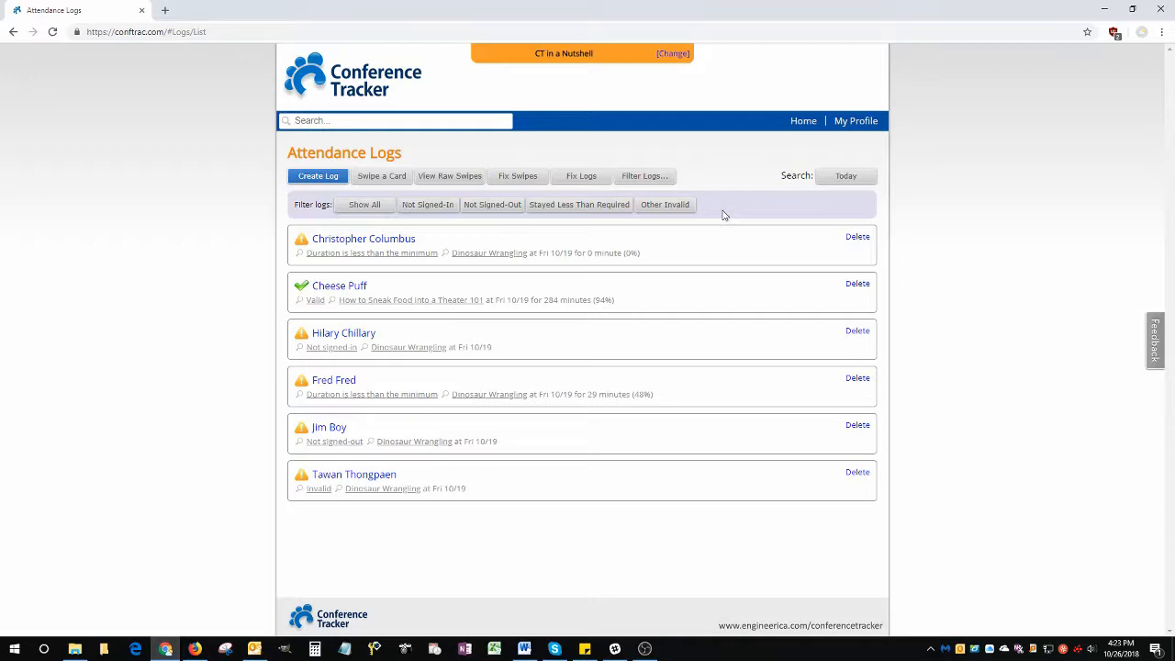
click(430, 209)
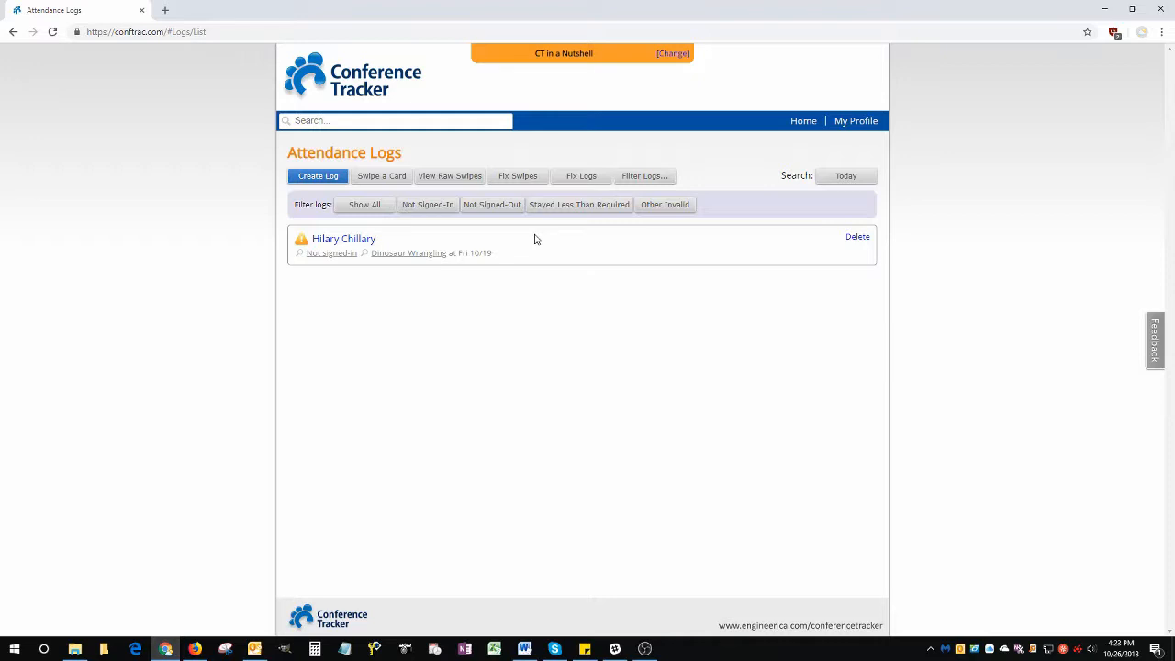
click(371, 246)
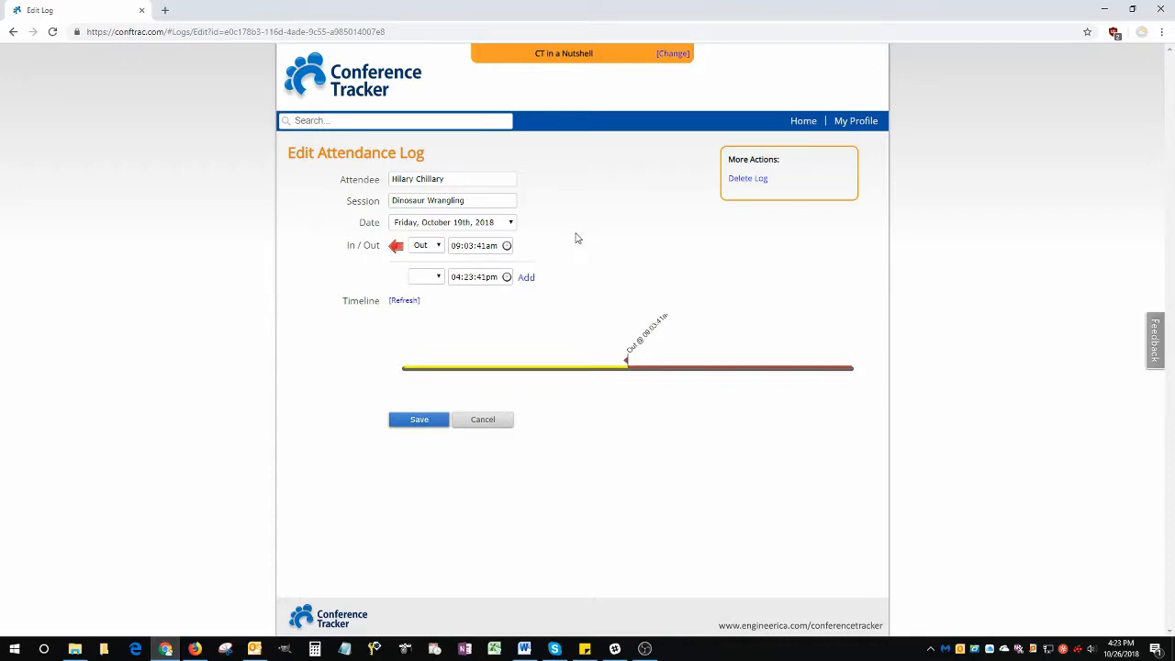
Add the missing In swipe at 08:00:41am to the attendance log and save it.
click(438, 276)
click(420, 299)
click(456, 276)
text(8)
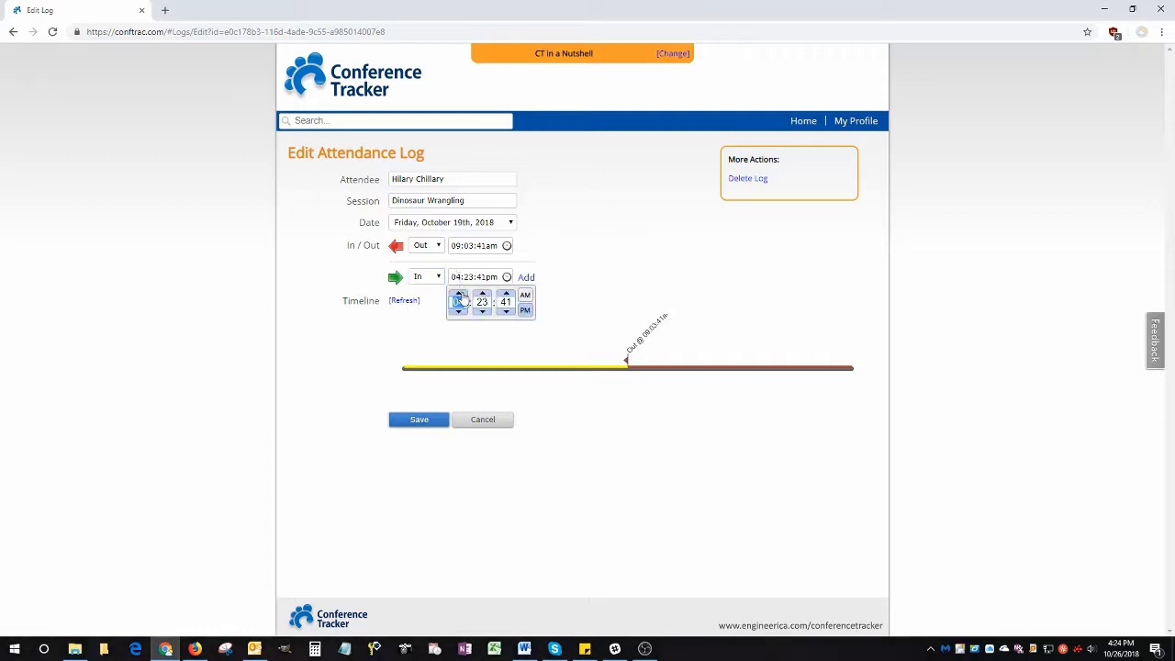
click(483, 312)
click(483, 313)
click(483, 312)
click(483, 312)
click(483, 312)
click(482, 312)
double_click(482, 312)
double_click(483, 313)
double_click(483, 312)
click(482, 312)
double_click(483, 312)
double_click(483, 313)
double_click(483, 312)
double_click(483, 312)
click(526, 296)
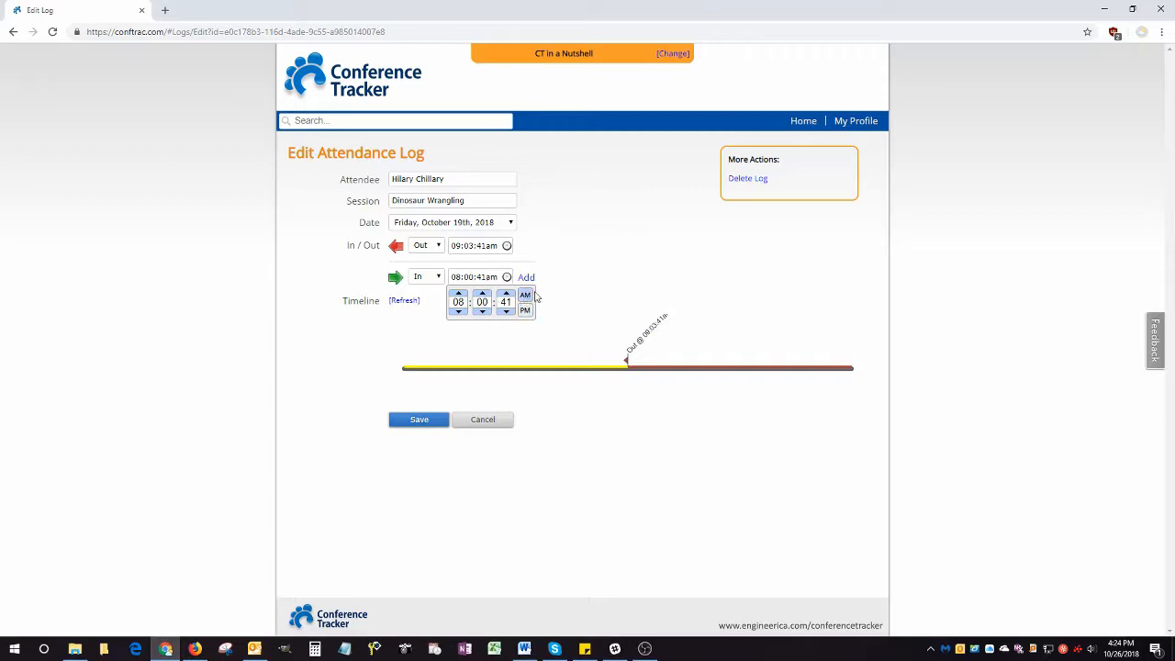
click(553, 292)
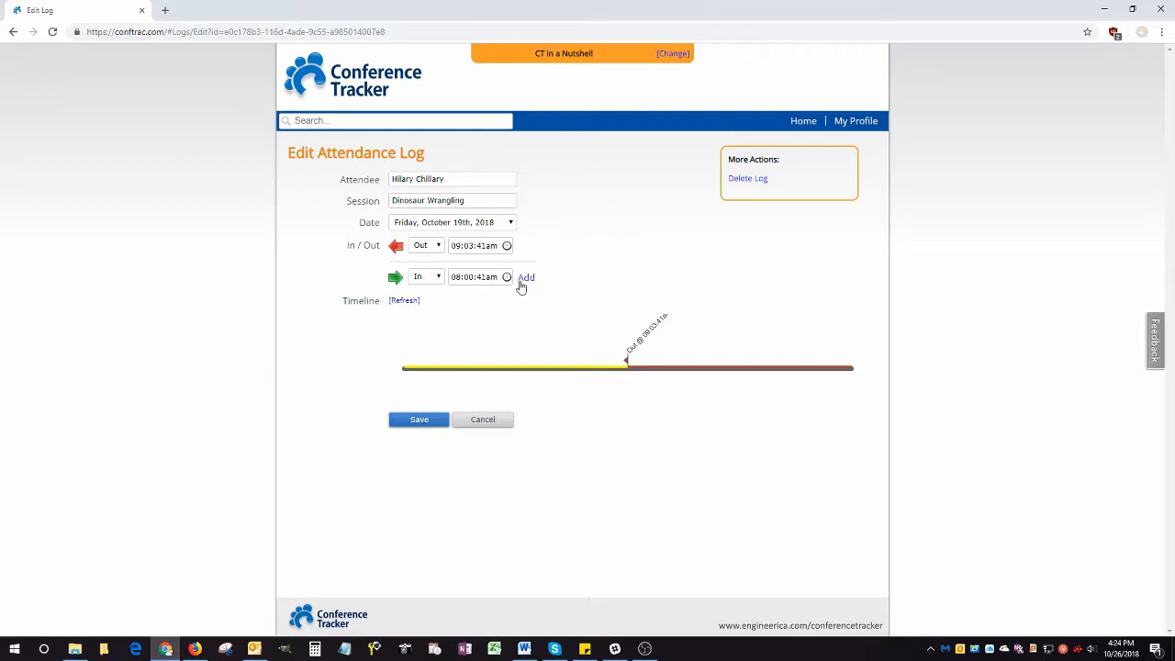
click(526, 278)
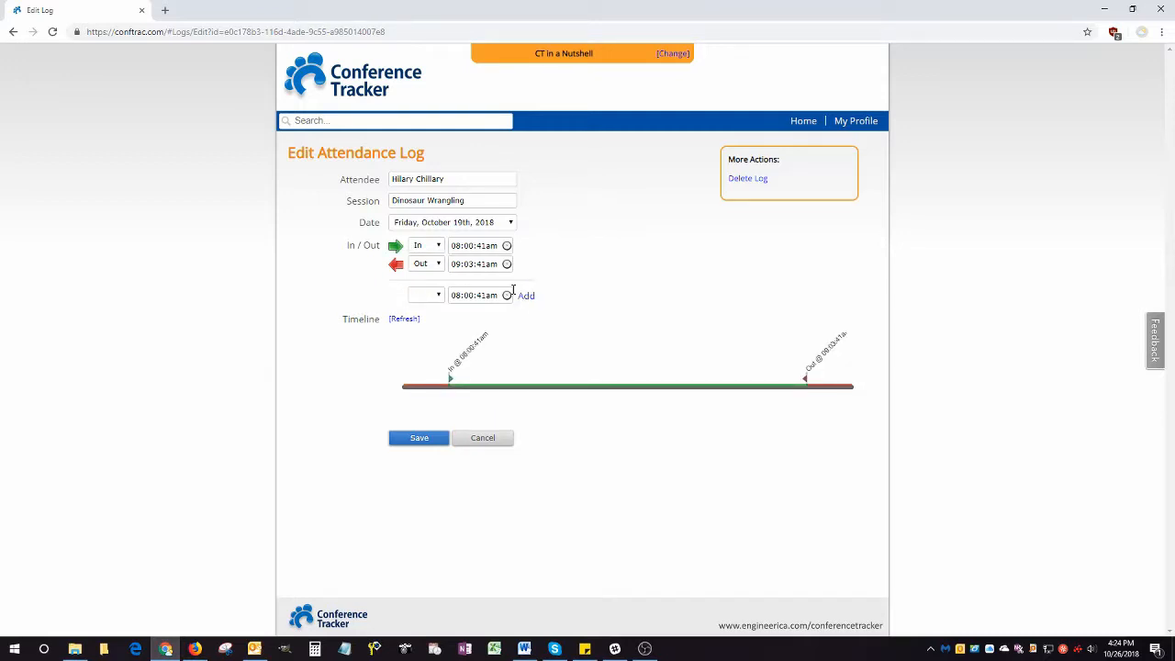
click(435, 440)
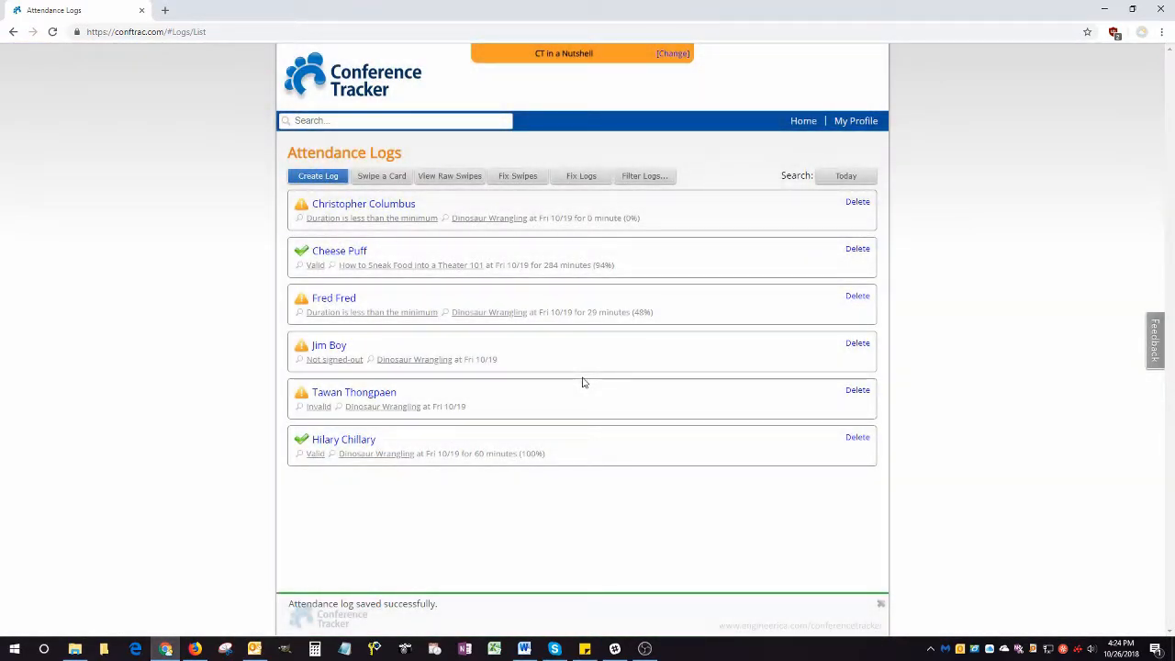
Filter the attendance logs to Not Signed-Out and open the listed Dinosaur Wrangling log.
click(648, 178)
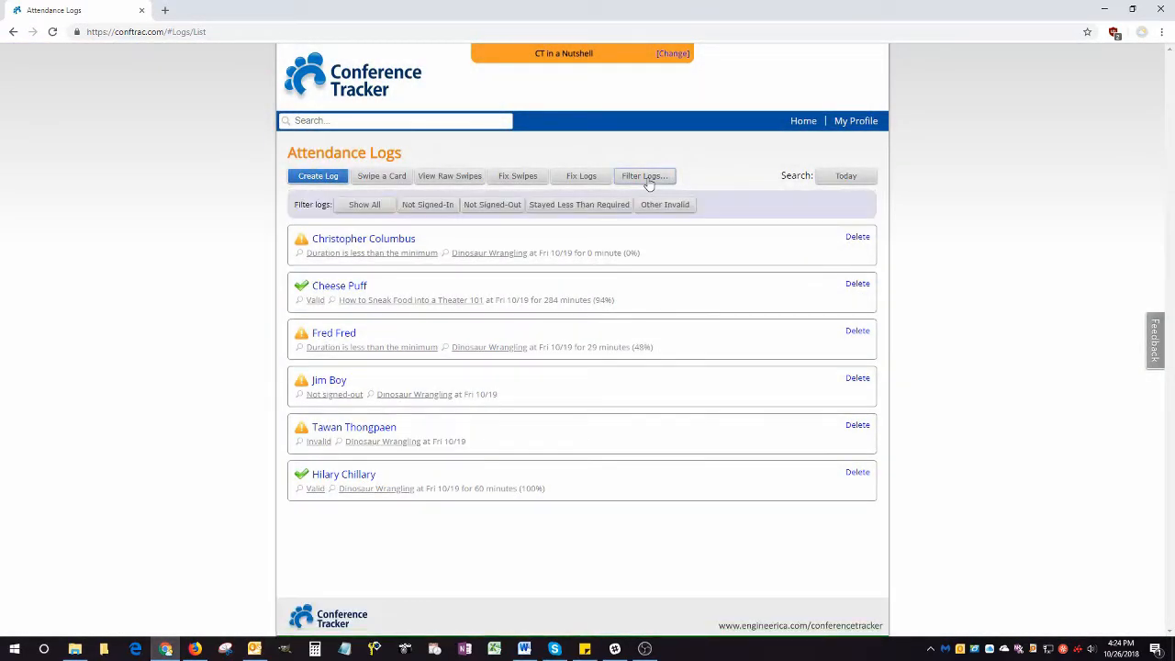
click(496, 212)
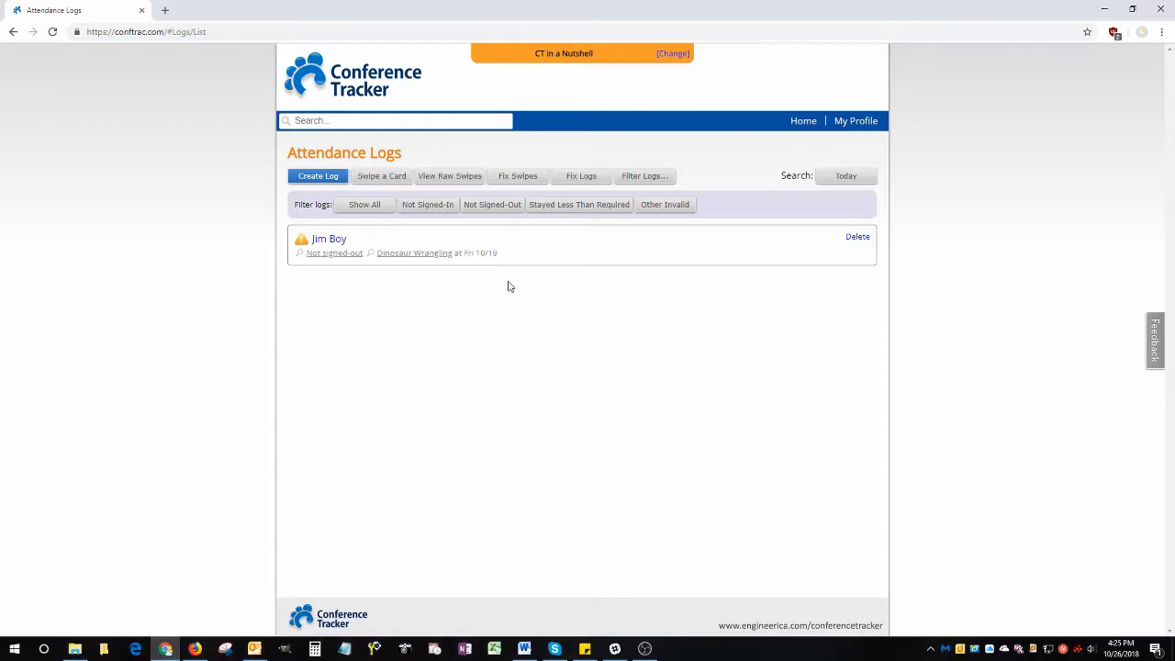
click(350, 240)
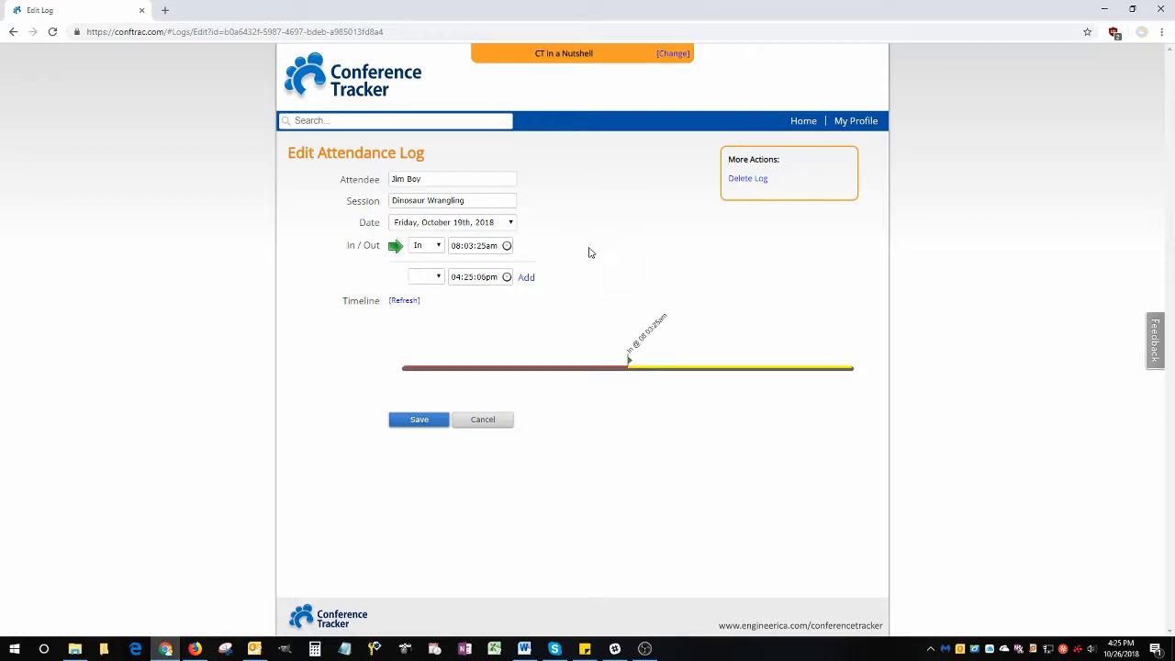
Add the missing Out swipe for the end of the session to the attendance log and save it.
click(440, 278)
click(430, 309)
click(468, 276)
click(458, 294)
click(458, 294)
click(458, 294)
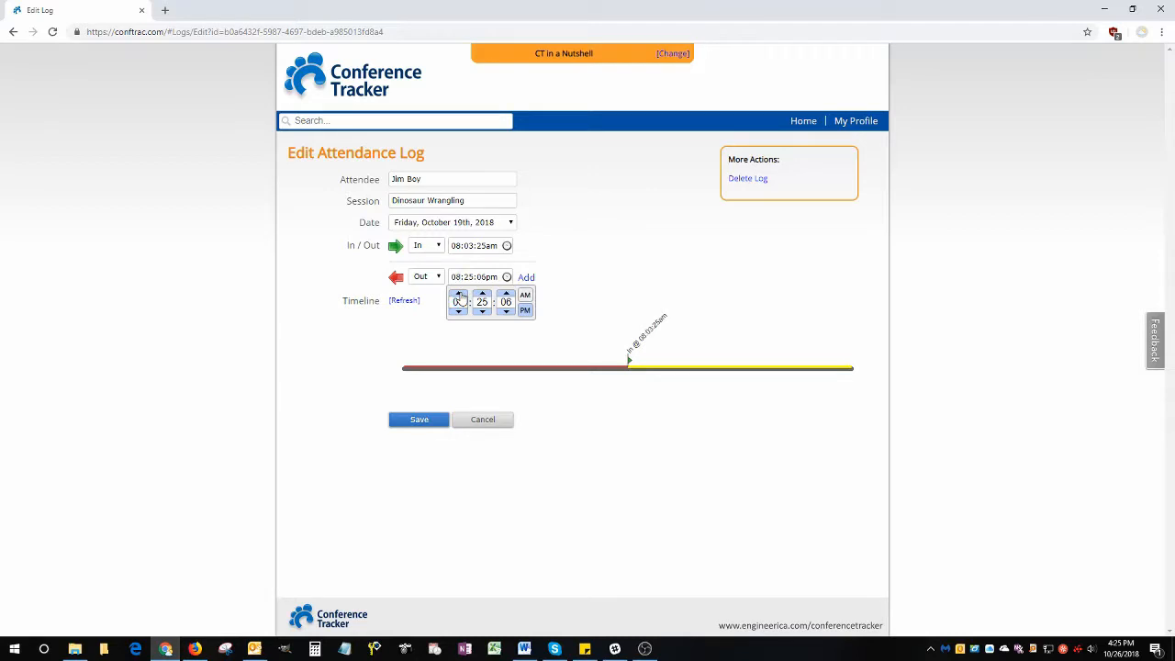
click(460, 295)
click(484, 313)
click(485, 313)
click(485, 313)
click(485, 313)
click(485, 313)
click(485, 313)
click(486, 313)
click(485, 313)
click(485, 313)
click(486, 314)
click(485, 313)
click(483, 295)
click(526, 276)
click(420, 438)
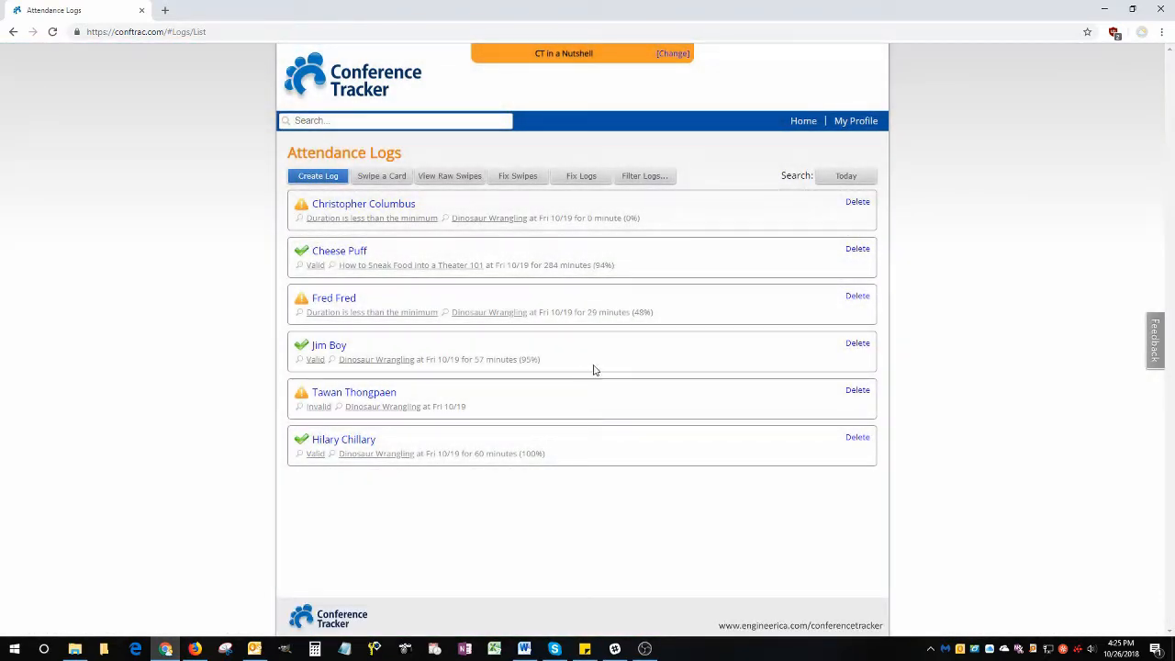
Filter the logs to Stayed Less Than Required, review the swipe times of the 29-minute log, and save it unmodified.
click(653, 179)
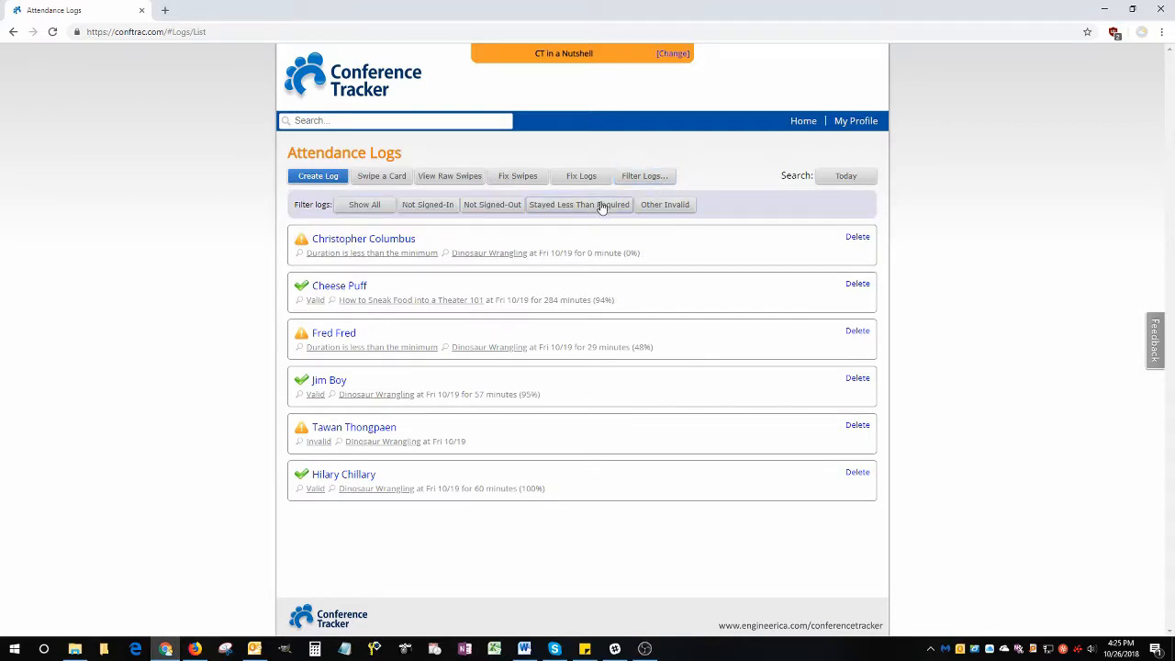
click(601, 205)
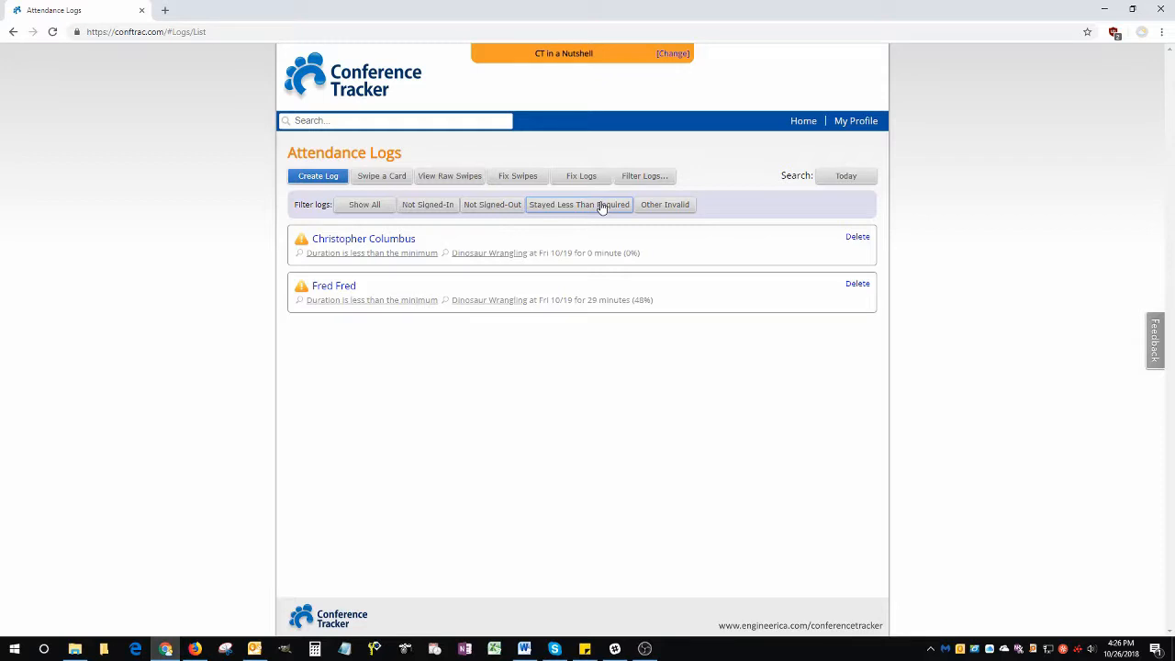
click(341, 287)
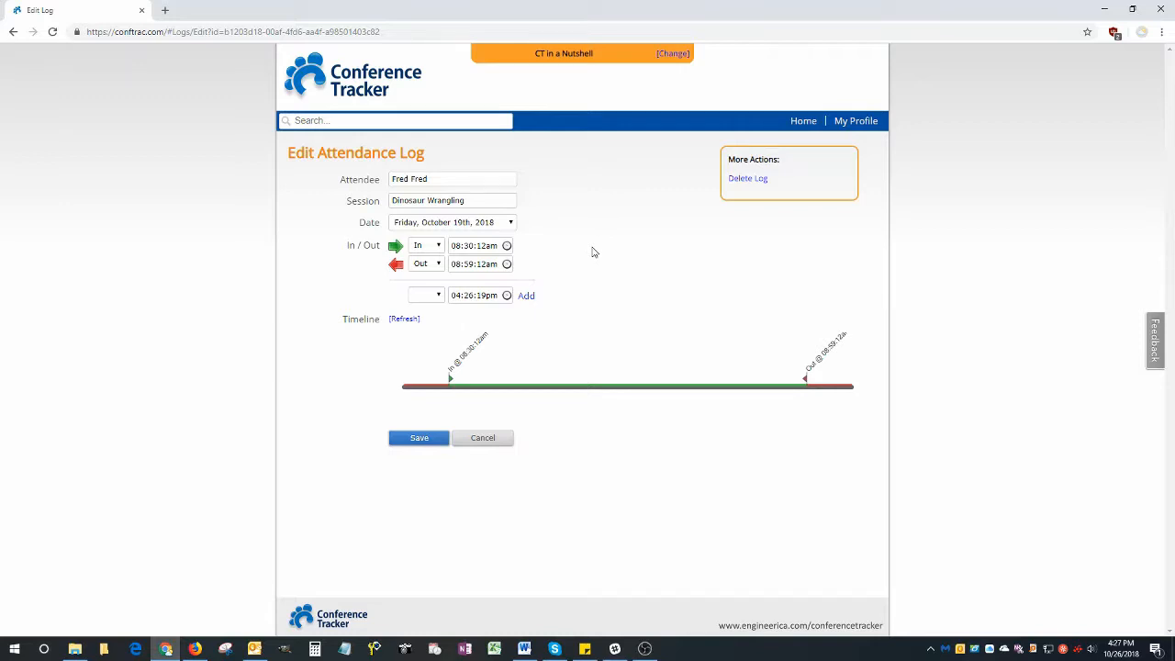
click(436, 440)
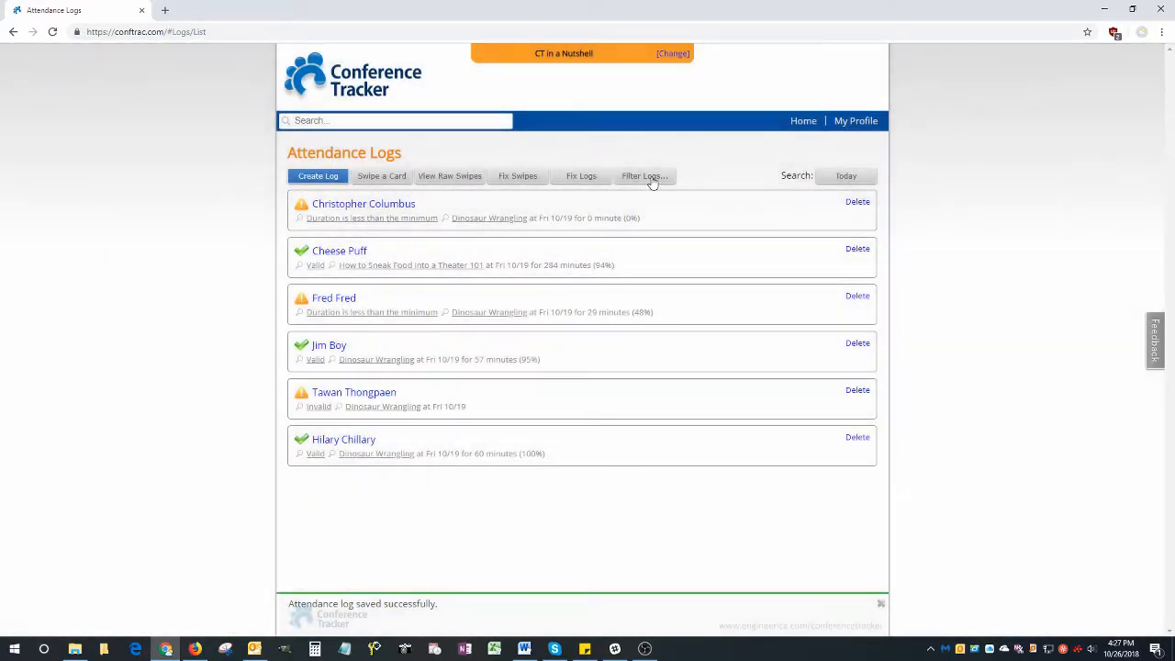
Filter the logs to Stayed Less Than Required, review the swipe times of the 0-minute log, and save it unmodified.
click(650, 180)
click(603, 205)
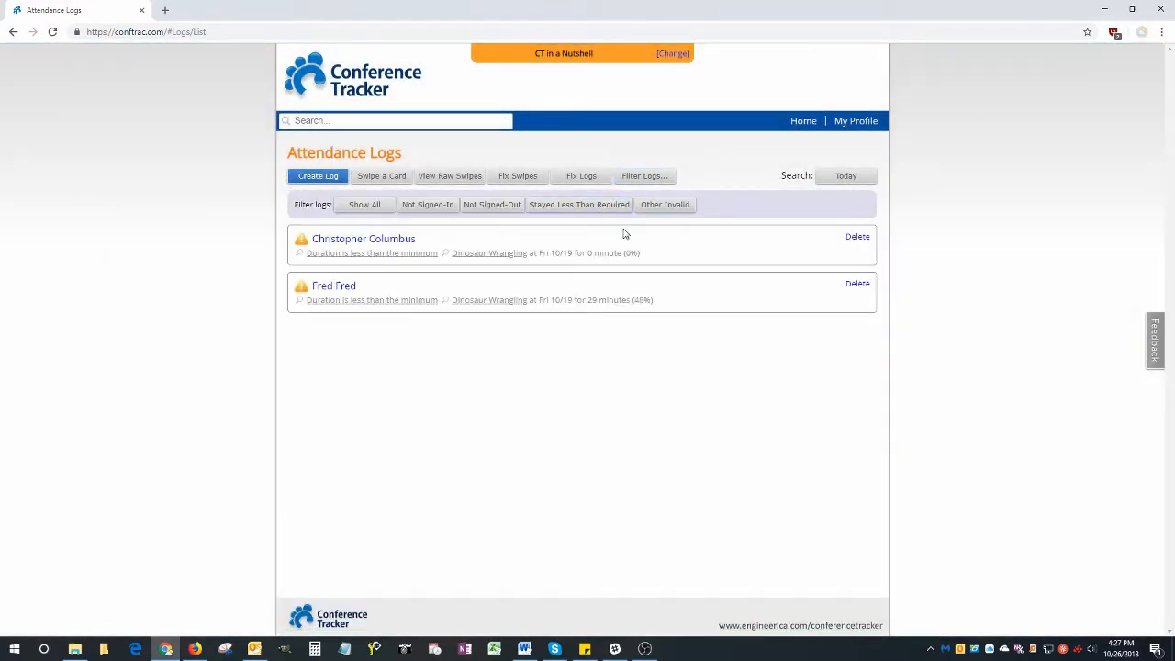
click(410, 240)
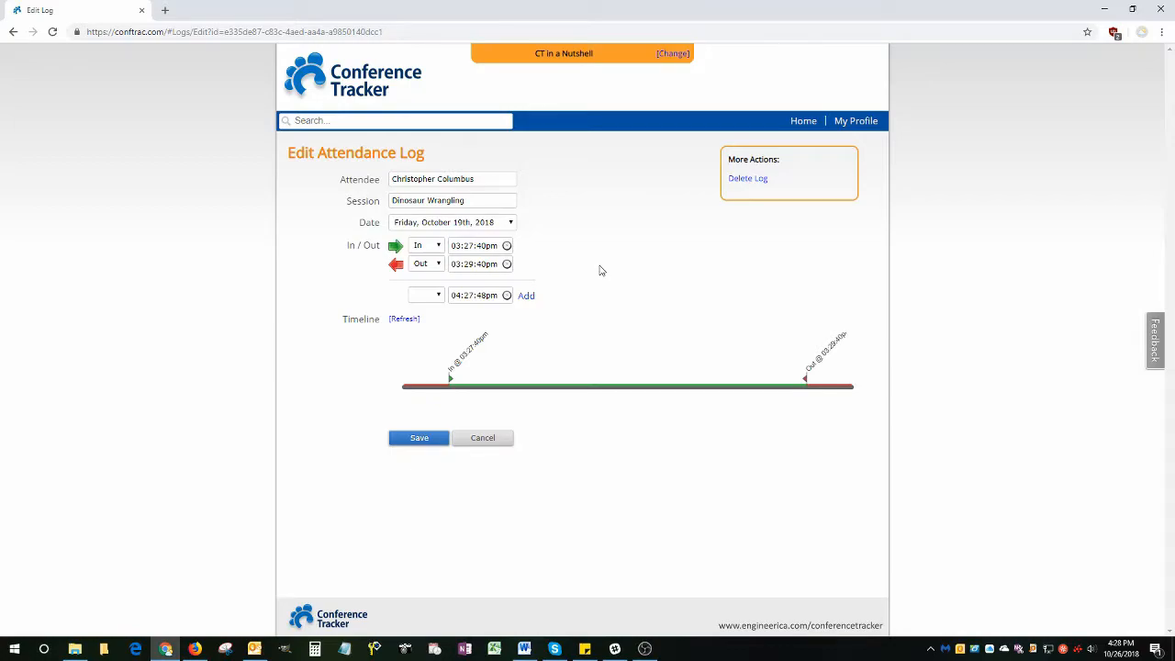
click(425, 437)
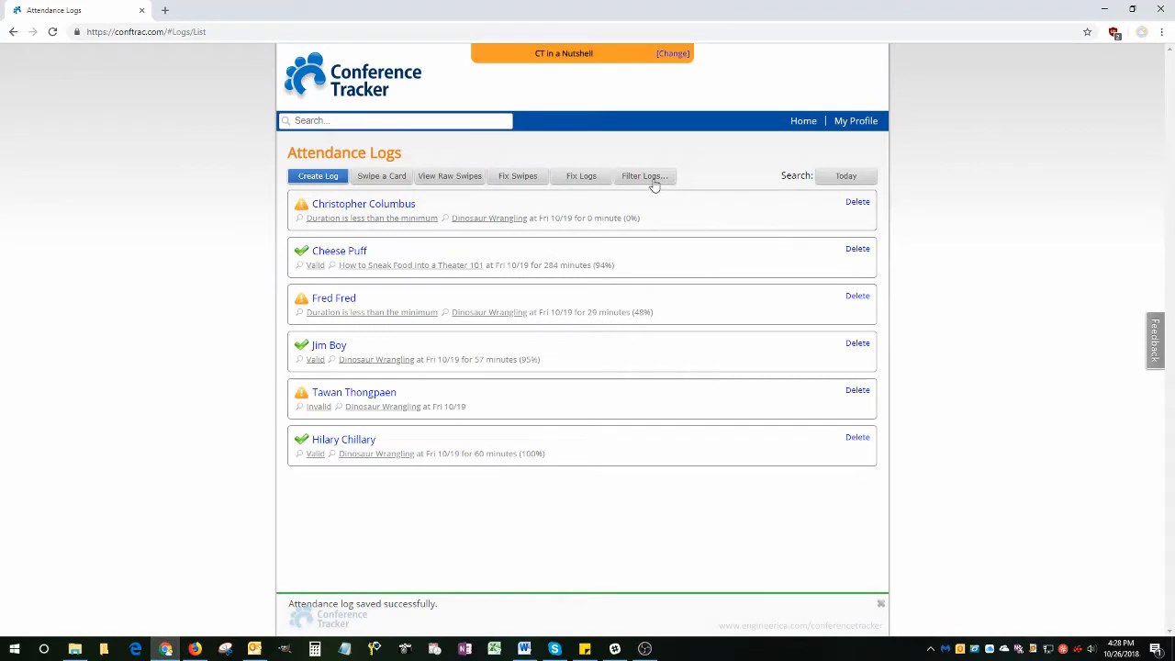
In the log found with the Other Invalid filter, remove the duplicate In swipe at 08:01:17am and save.
click(650, 181)
click(662, 206)
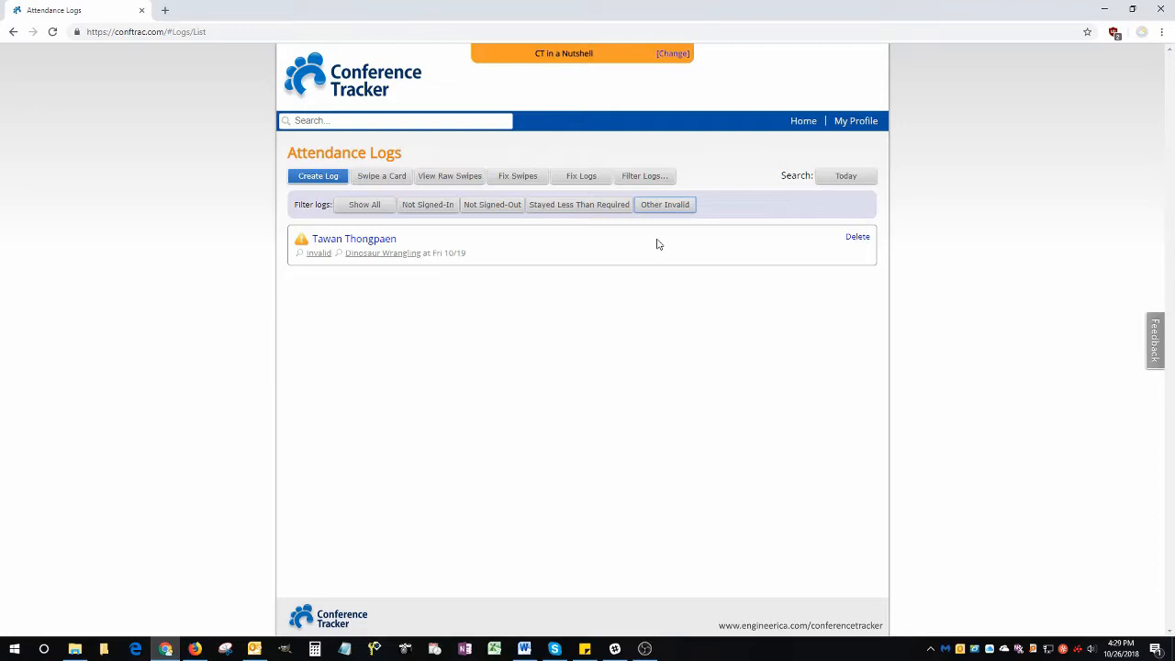
click(379, 241)
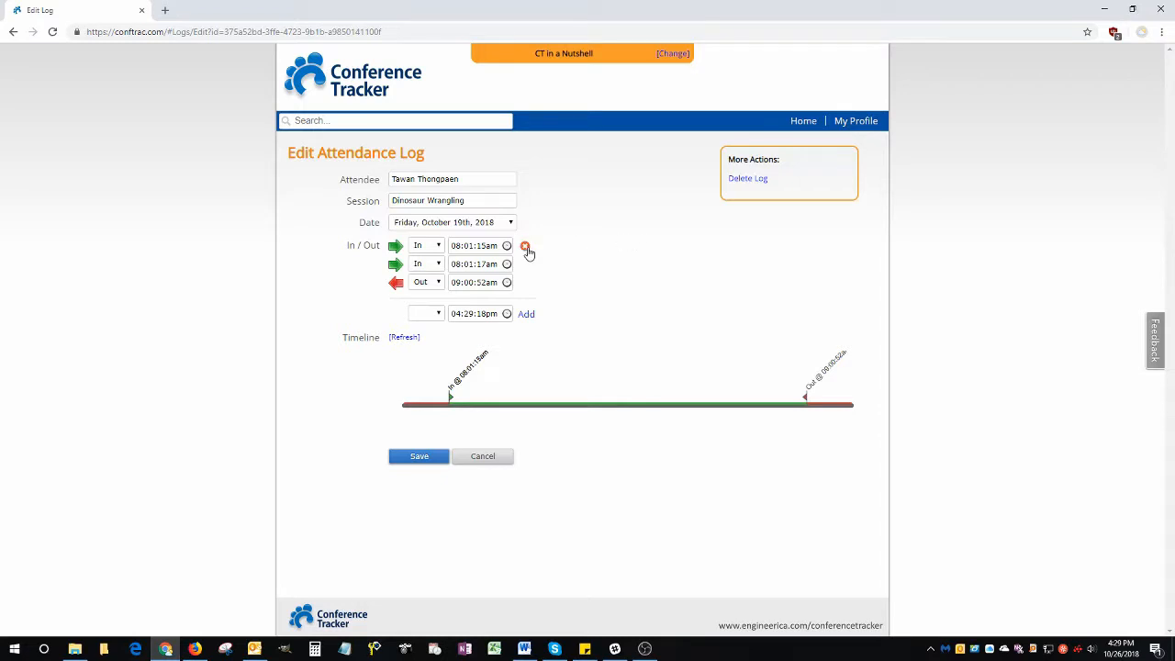
click(524, 264)
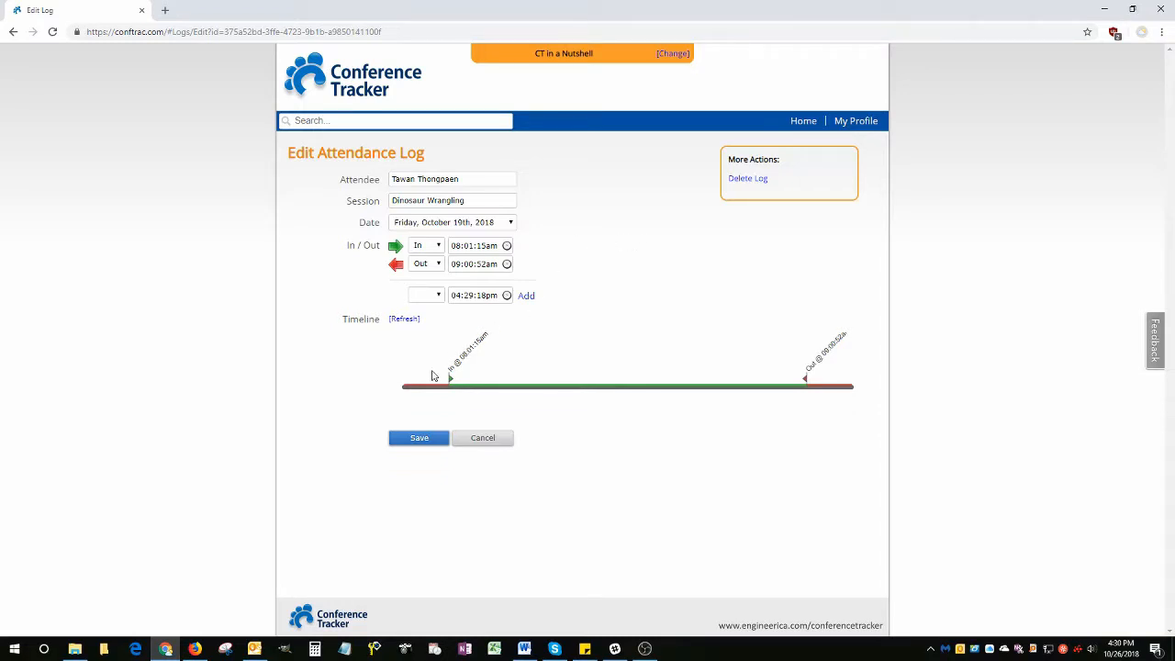
click(421, 439)
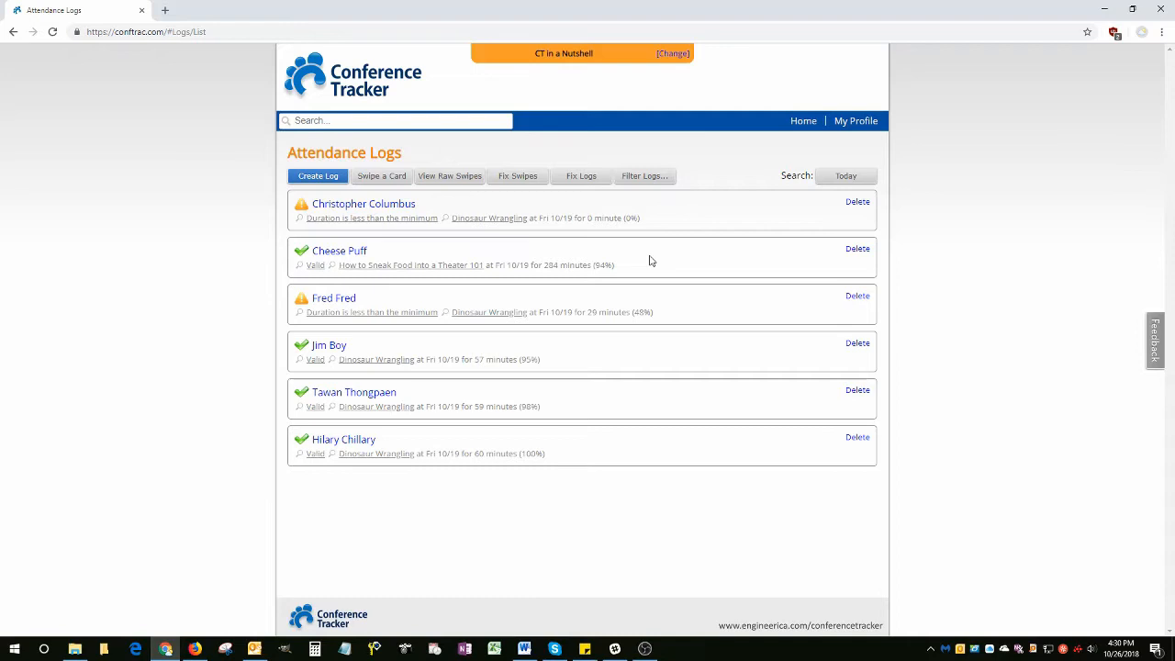
Open Fix Swipes and examine the unresolved swipe with an unknown attendee and its attendee search.
click(525, 180)
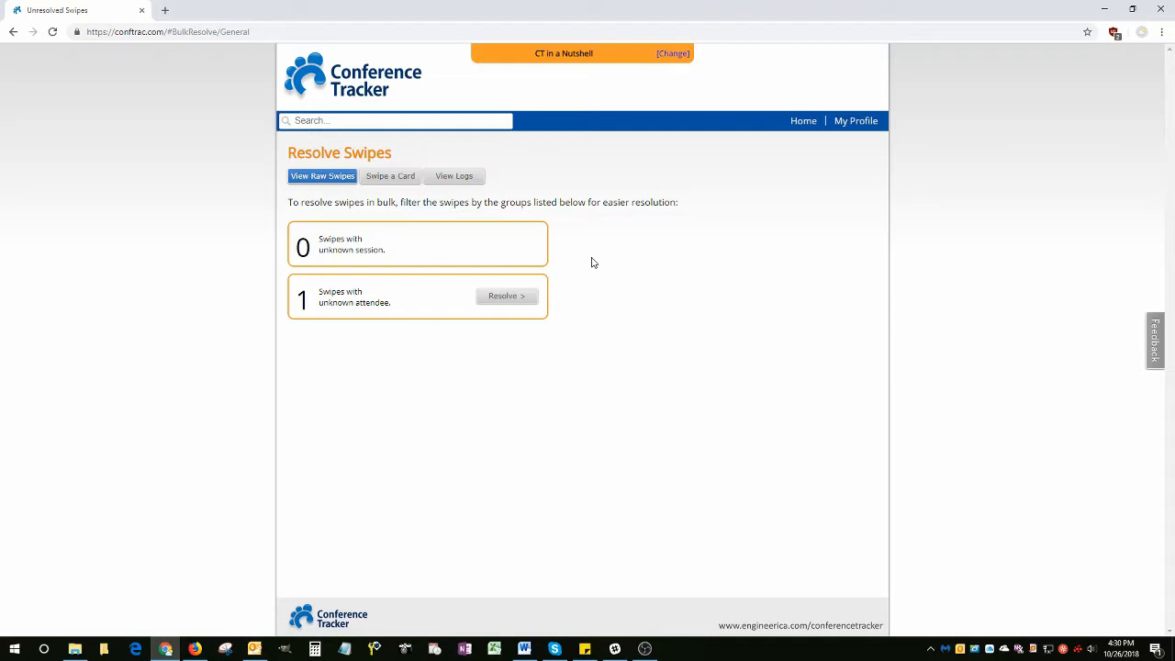
click(513, 296)
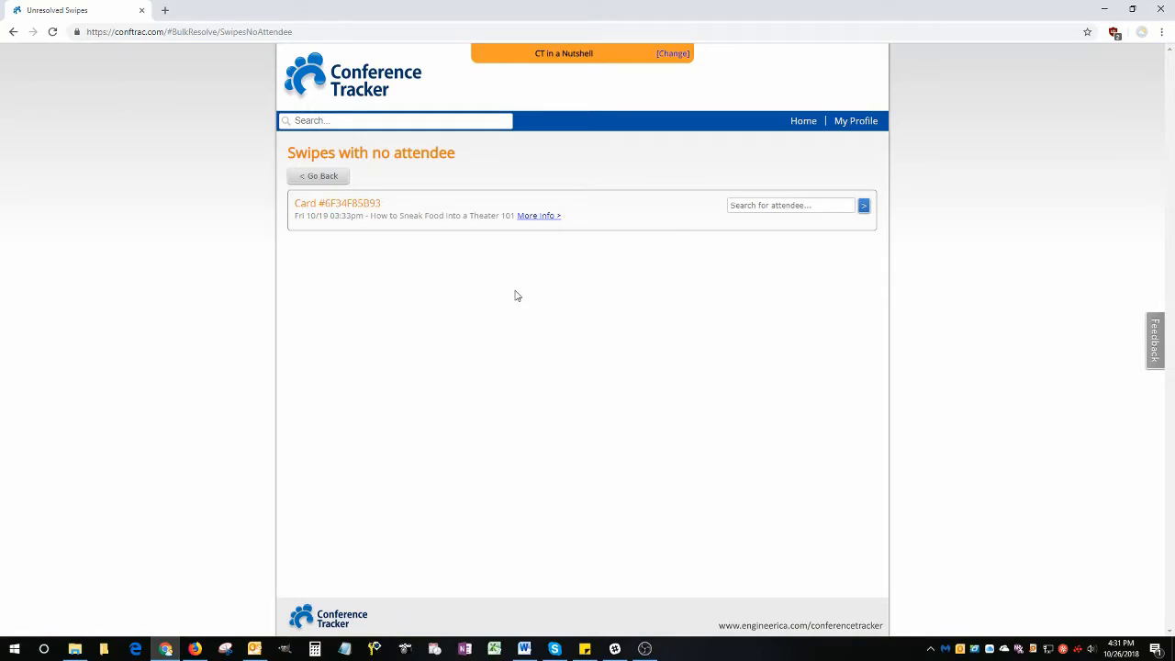
click(785, 203)
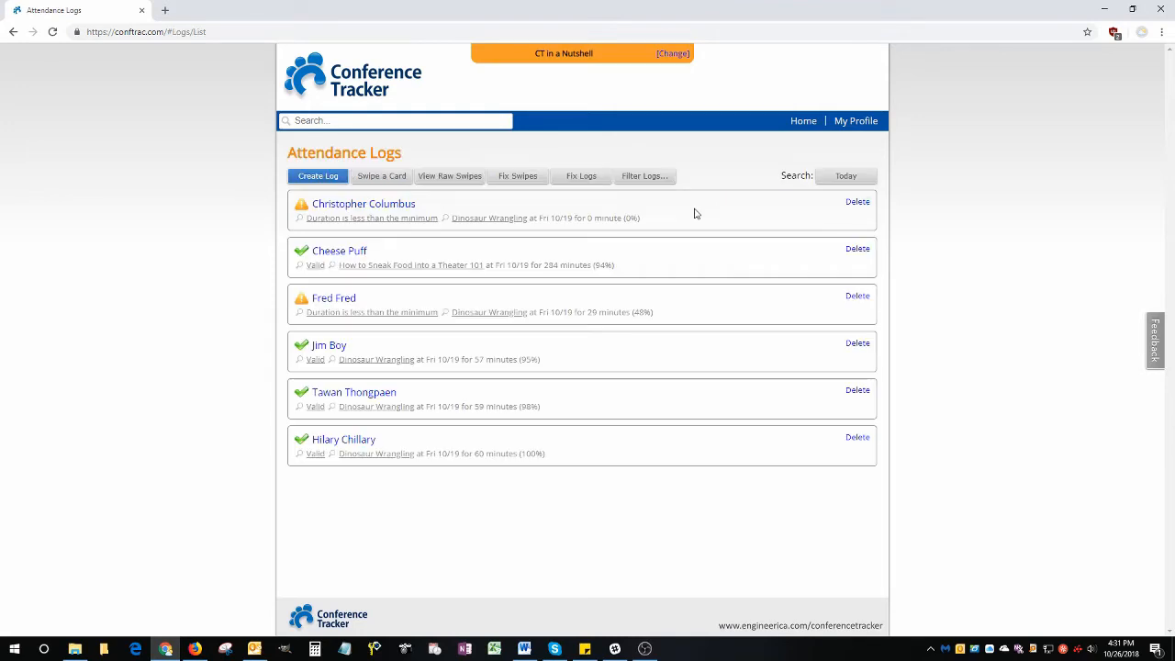
Set up a bulk log fix that creates a swipe at the beginning of the session, limited to the Dinosaur Wrangling session.
click(582, 178)
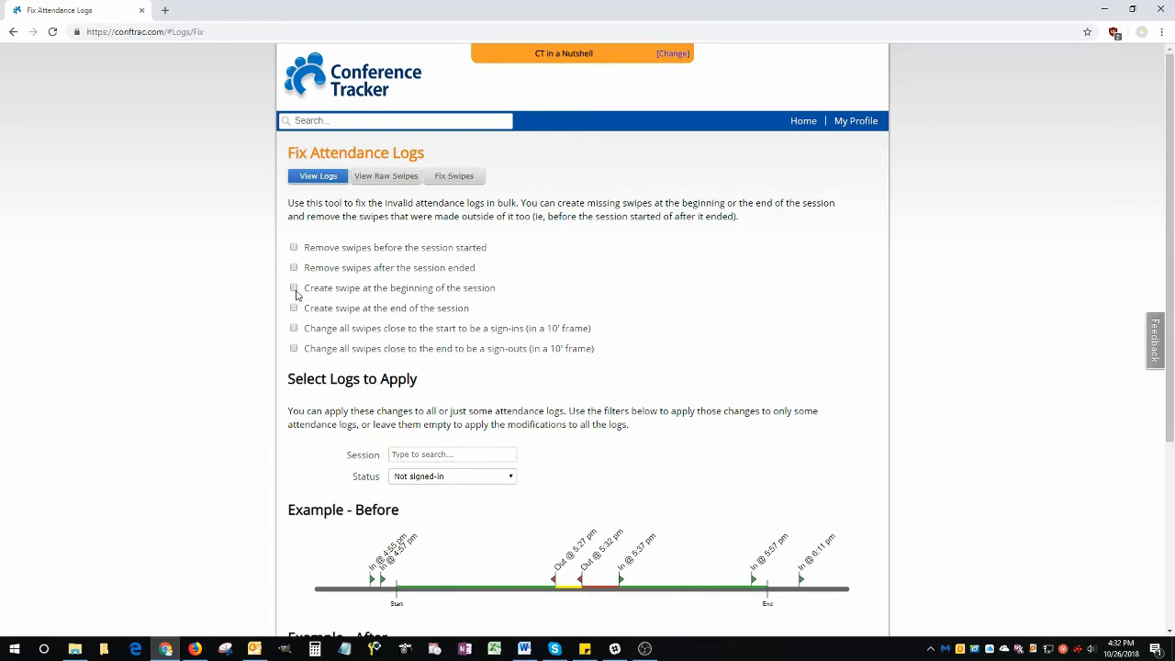
scroll(367, 322, down, 1)
click(433, 393)
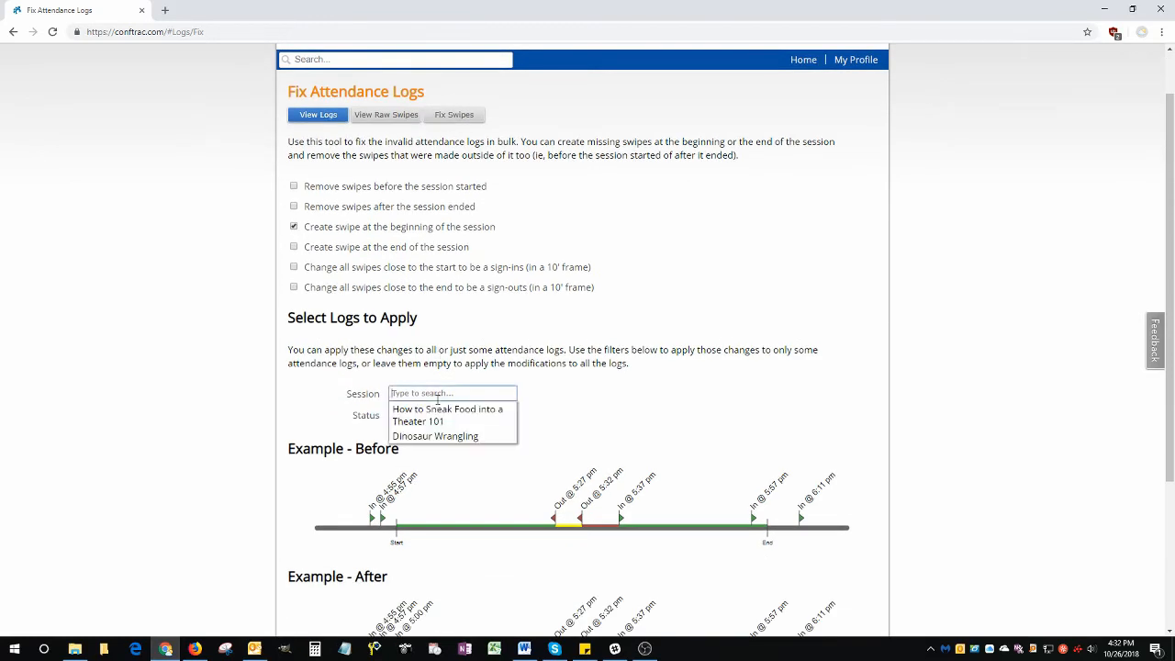
click(441, 437)
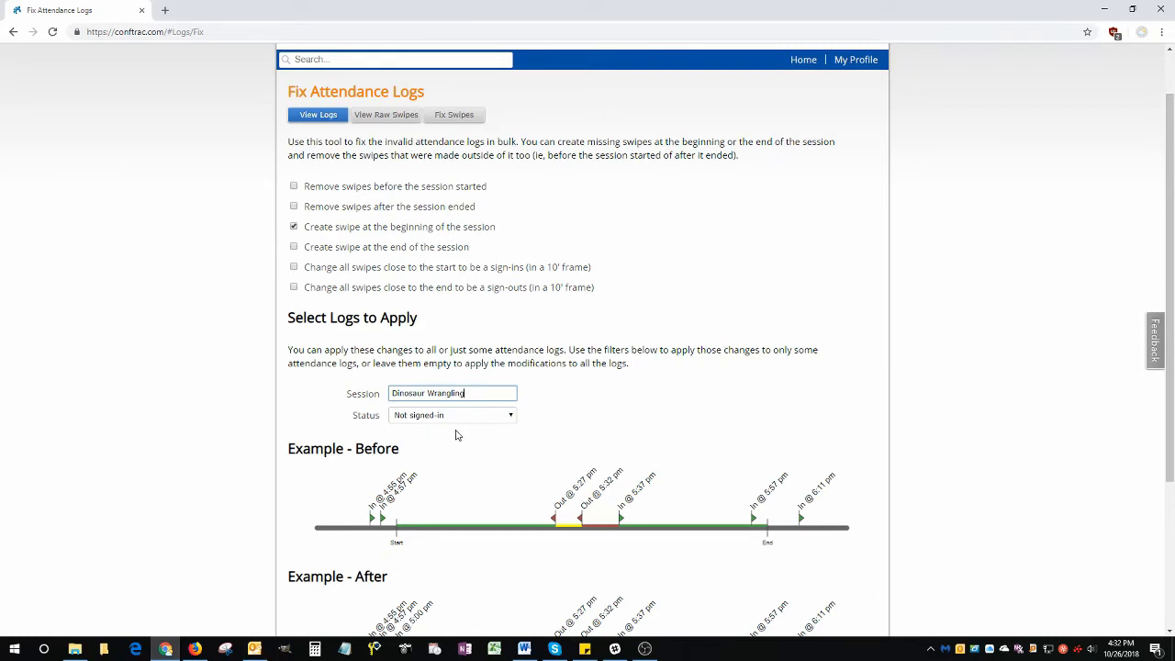
click(569, 399)
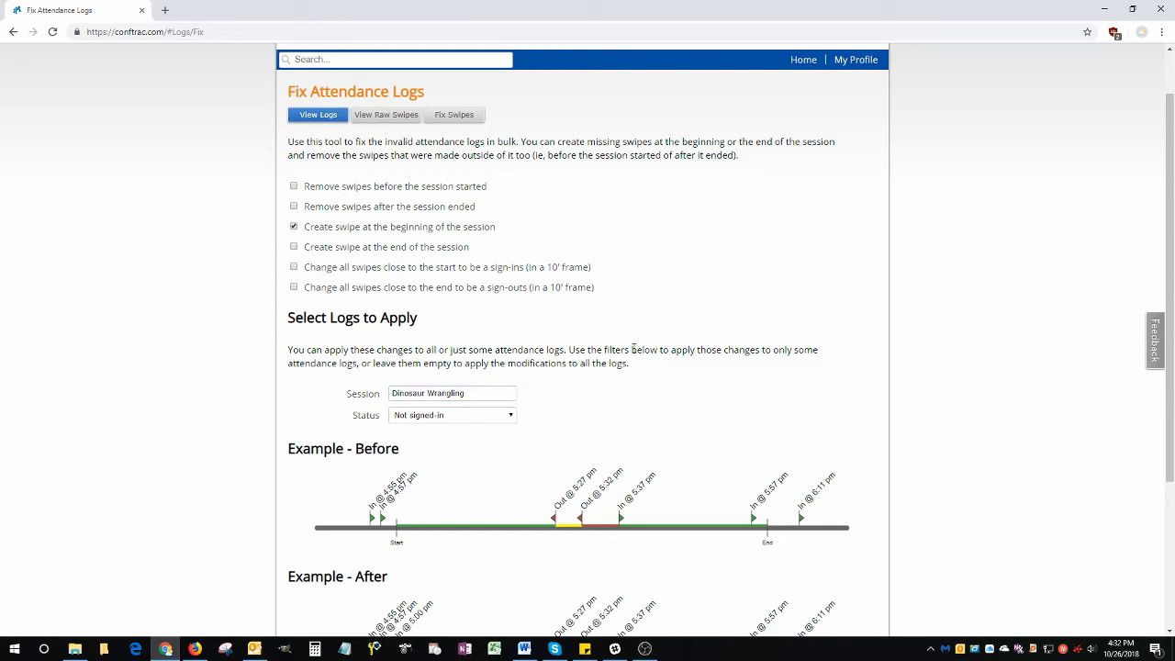